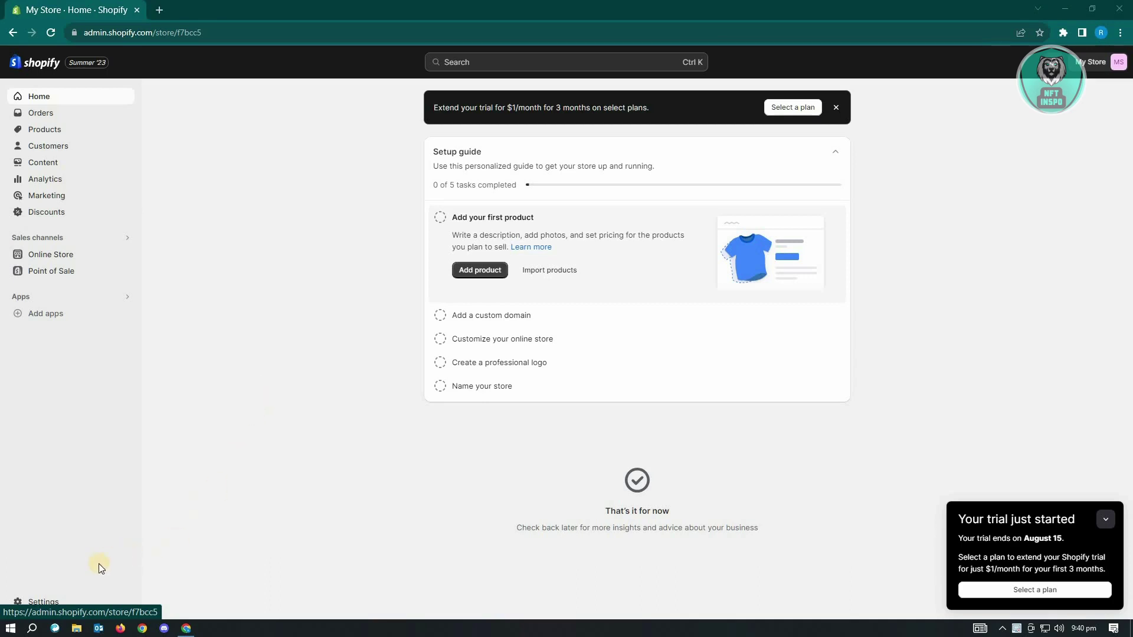
- Read the Checkout language description in Checkout settings, then follow Manage checkout language
{"action": "left_click", "coordinate": [38, 602]}
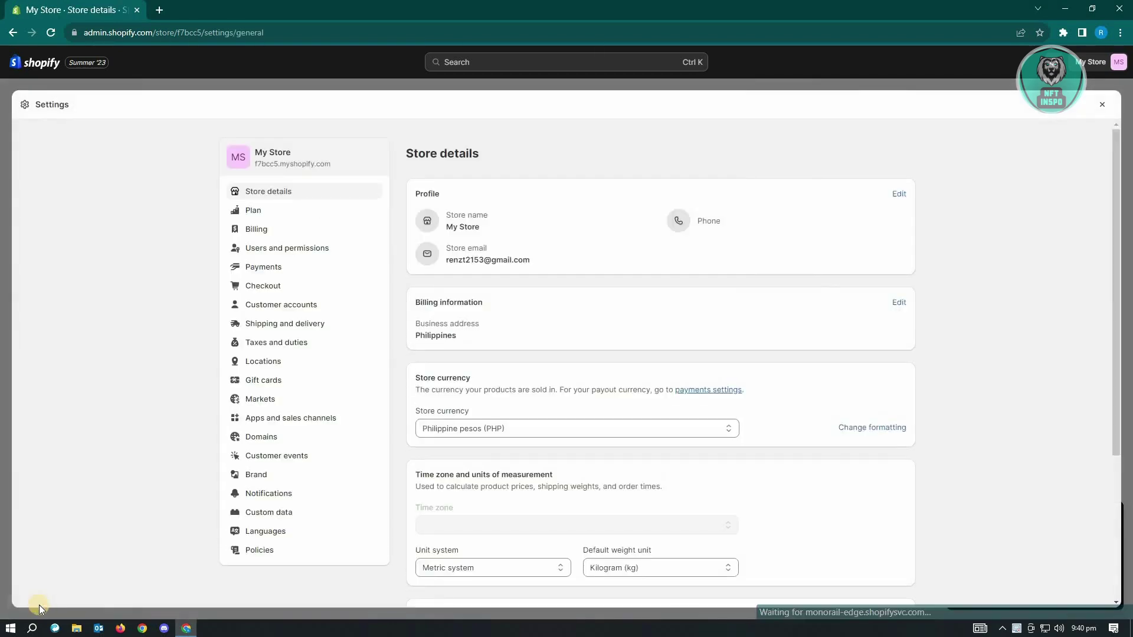
{"action": "left_click", "coordinate": [278, 286]}
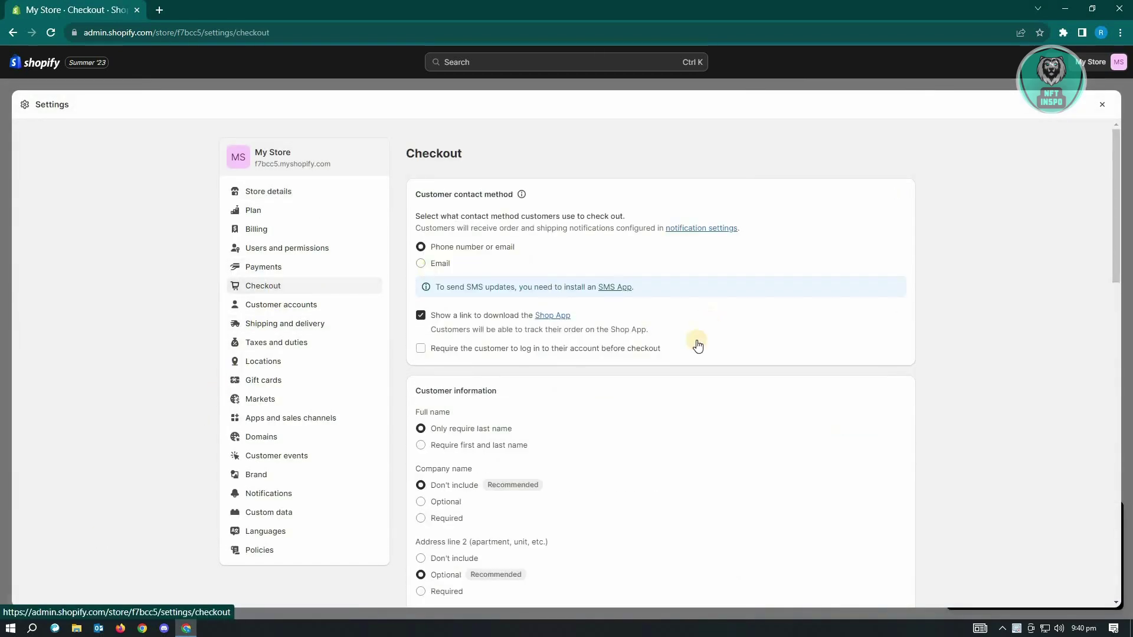
{"action": "scroll", "coordinate": [888, 399], "scroll_direction": "down", "scroll_amount": 3}
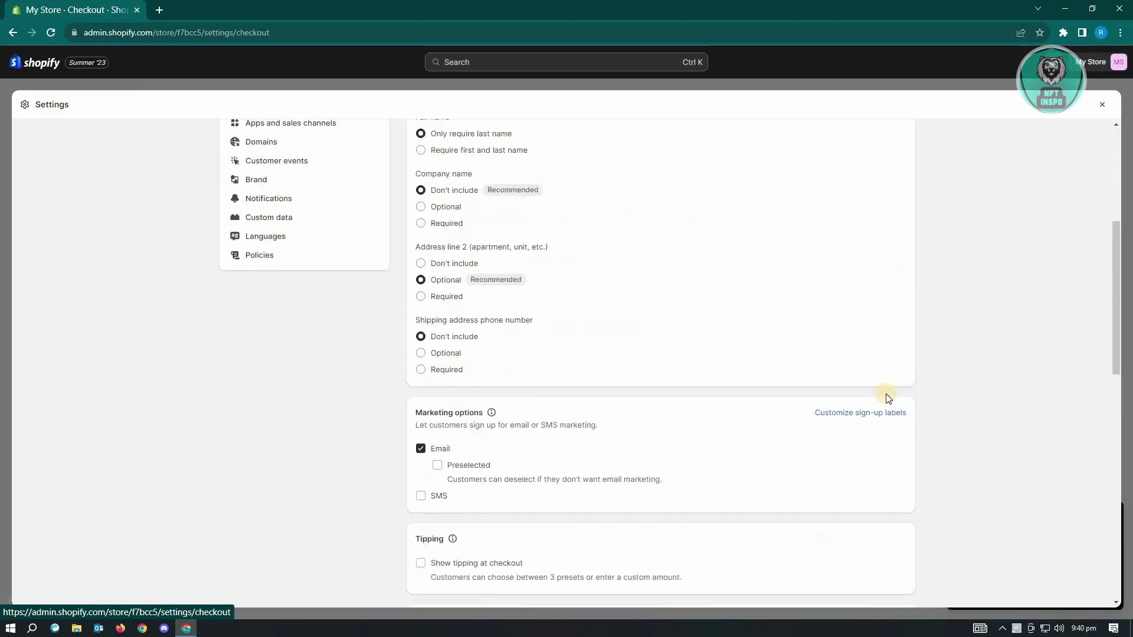
{"action": "scroll", "coordinate": [888, 399], "scroll_direction": "down", "scroll_amount": 3}
{"action": "scroll", "coordinate": [887, 398], "scroll_direction": "down", "scroll_amount": 3}
{"action": "scroll", "coordinate": [888, 399], "scroll_direction": "down", "scroll_amount": 2}
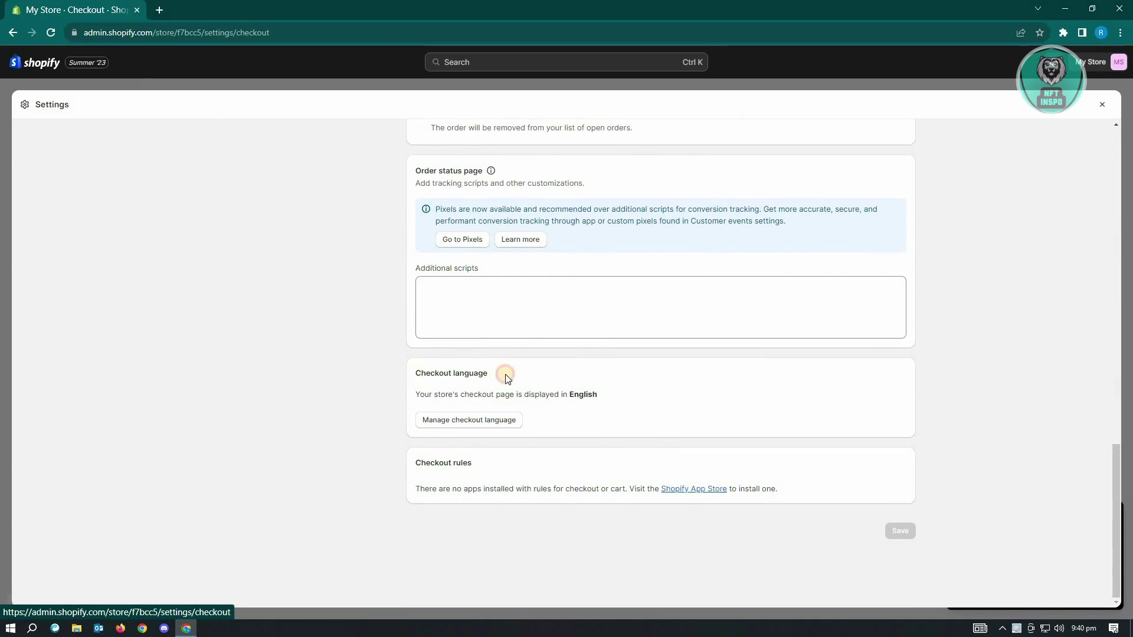
{"action": "left_click_drag", "start_coordinate": [414, 378], "coordinate": [532, 380]}
{"action": "left_click_drag", "start_coordinate": [414, 396], "coordinate": [507, 390]}
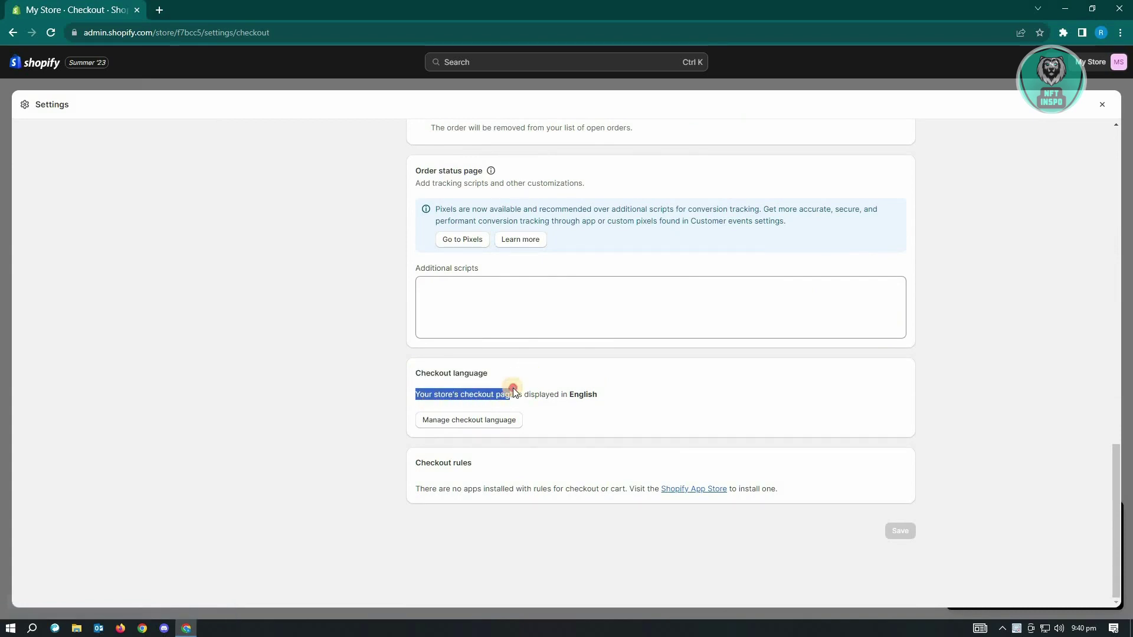
{"action": "left_click_drag", "start_coordinate": [565, 389], "coordinate": [609, 384]}
{"action": "left_click", "coordinate": [437, 422]}
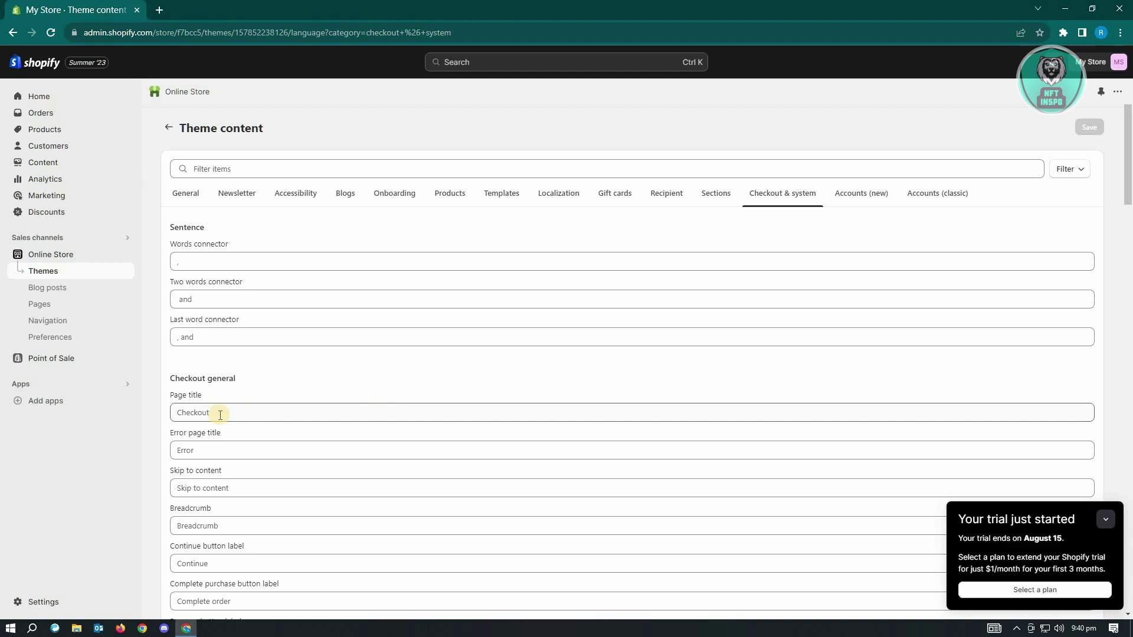
- Start editing the Page title field, which still reads "Checkout"
{"action": "left_click", "coordinate": [186, 412]}
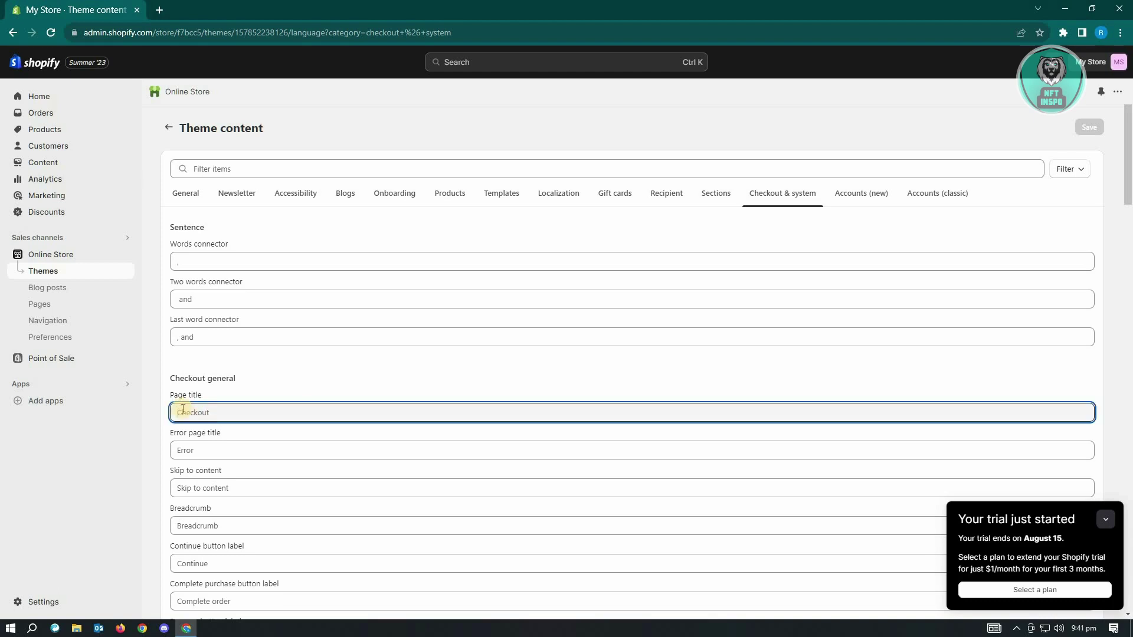
{"action": "scroll", "coordinate": [358, 394], "scroll_direction": "down", "scroll_amount": 2}
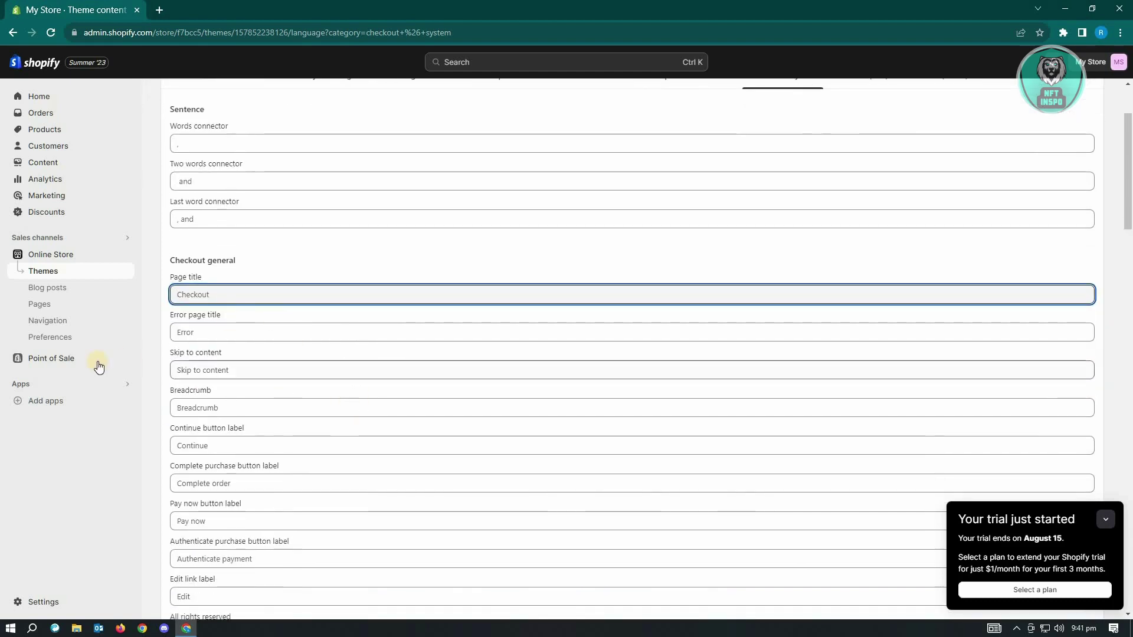
{"action": "scroll", "coordinate": [309, 393], "scroll_direction": "down", "scroll_amount": 1}
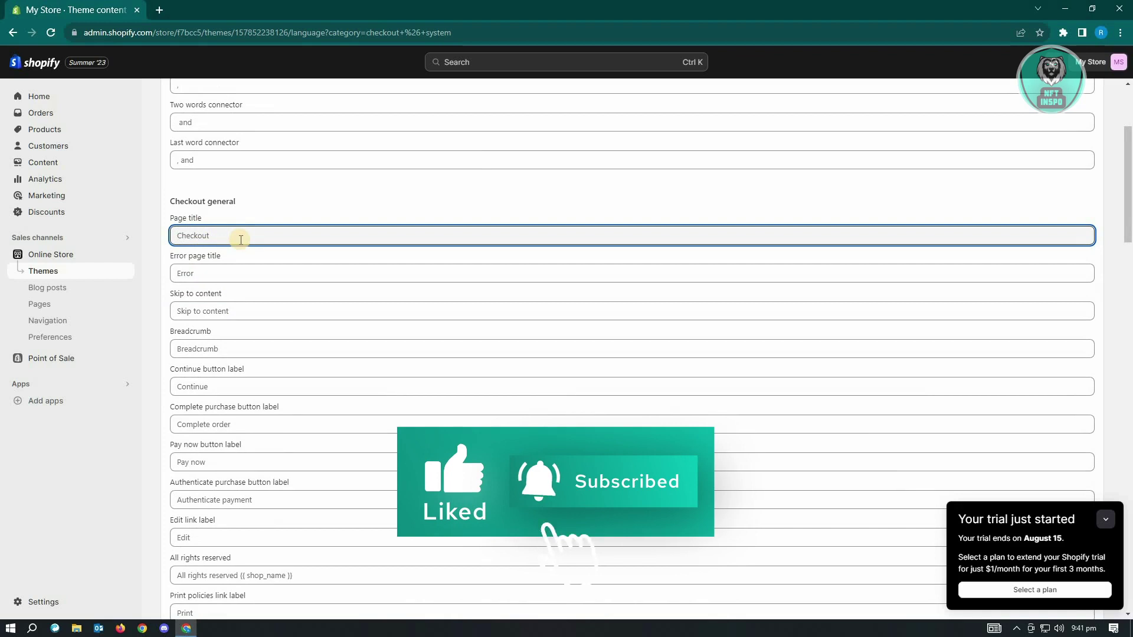
{"action": "double_click", "coordinate": [195, 236]}
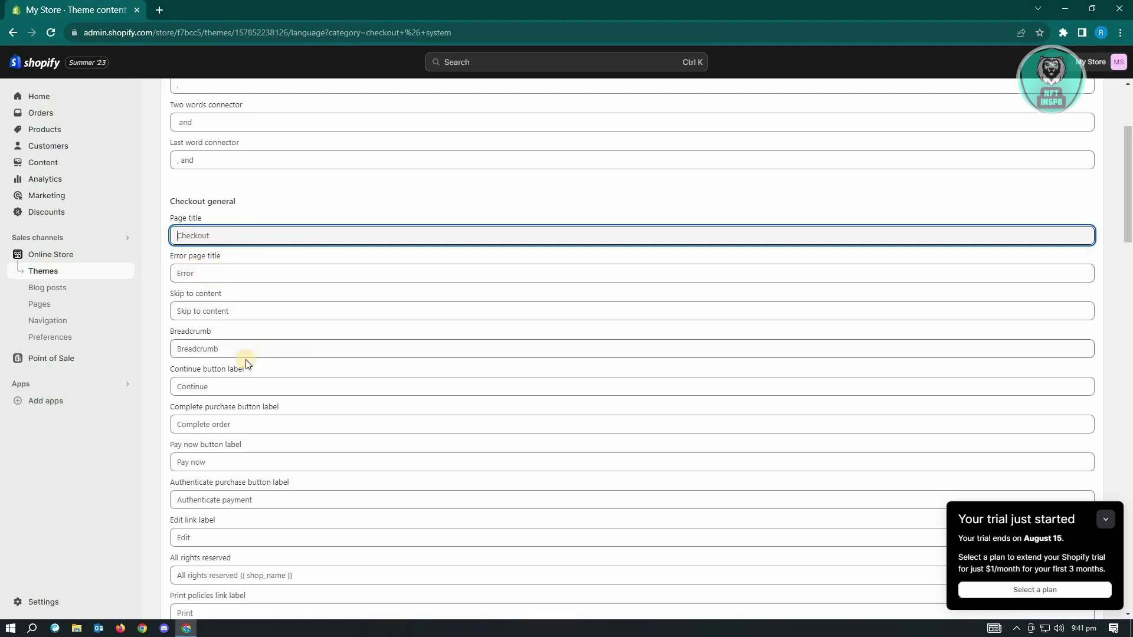
{"action": "left_click", "coordinate": [210, 273]}
{"action": "left_click", "coordinate": [218, 237]}
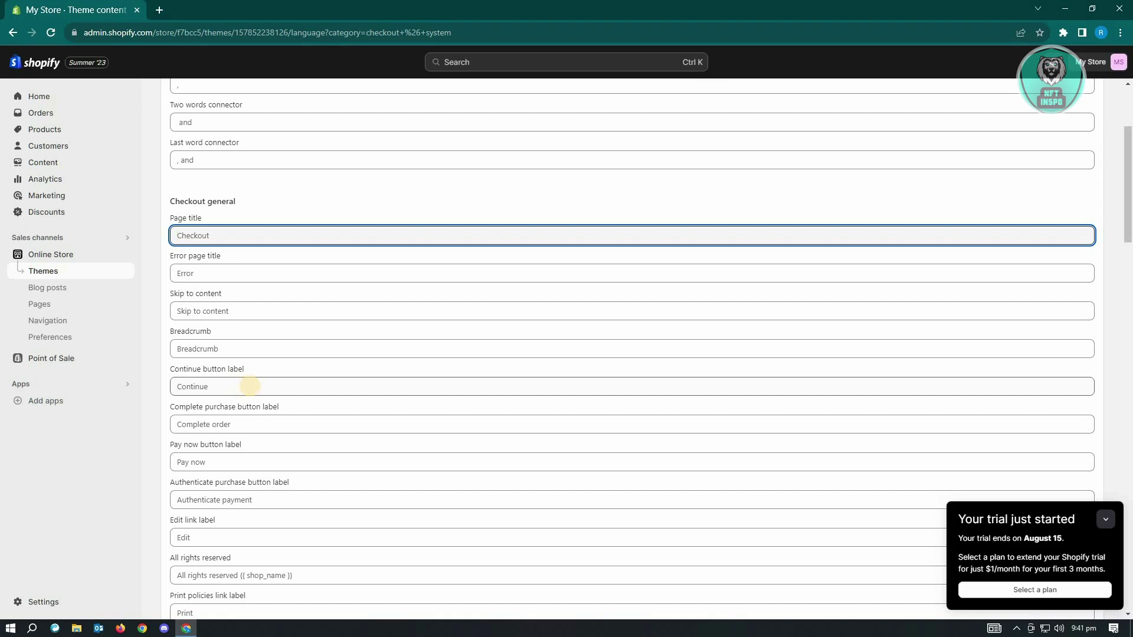
{"action": "left_click", "coordinate": [232, 391]}
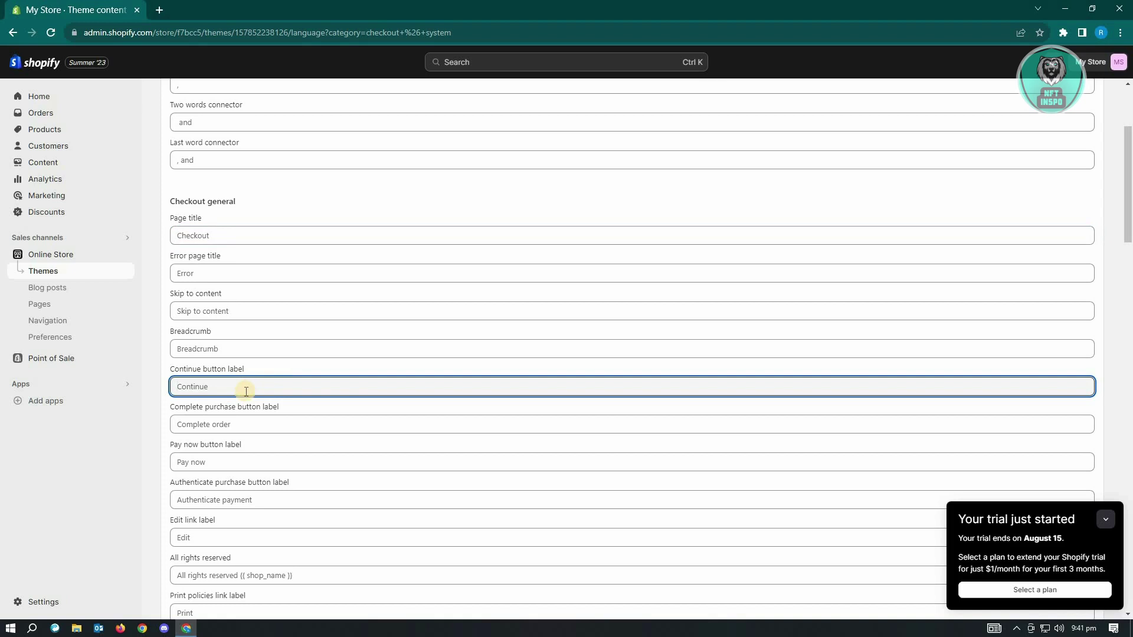